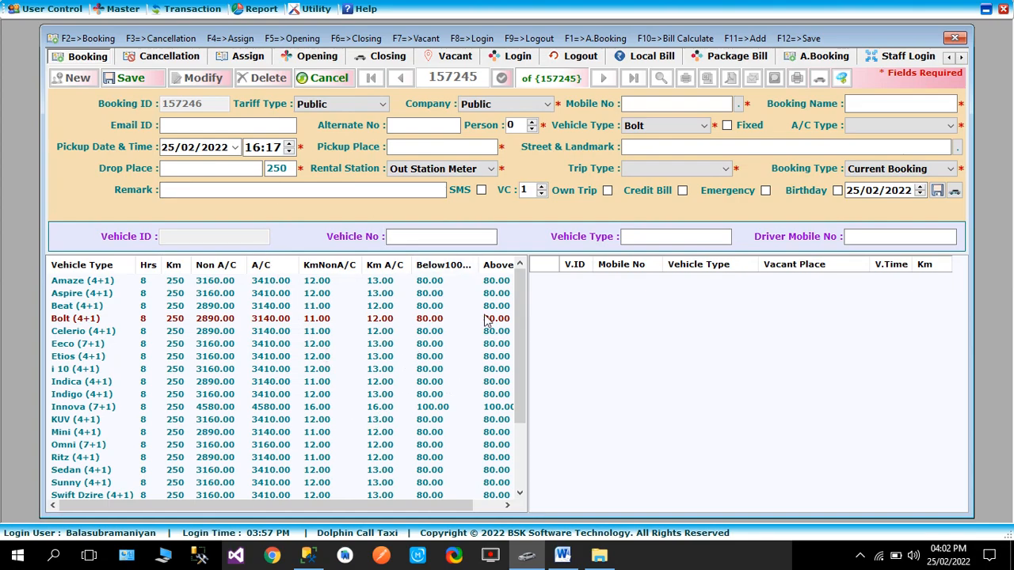
left_click(289, 168)
left_click(211, 9)
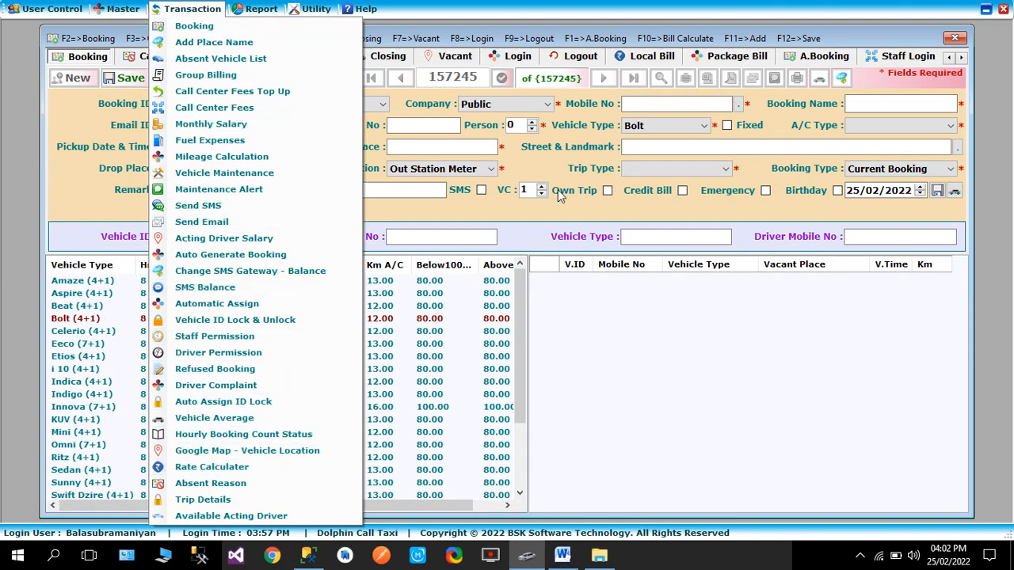
left_click(552, 167)
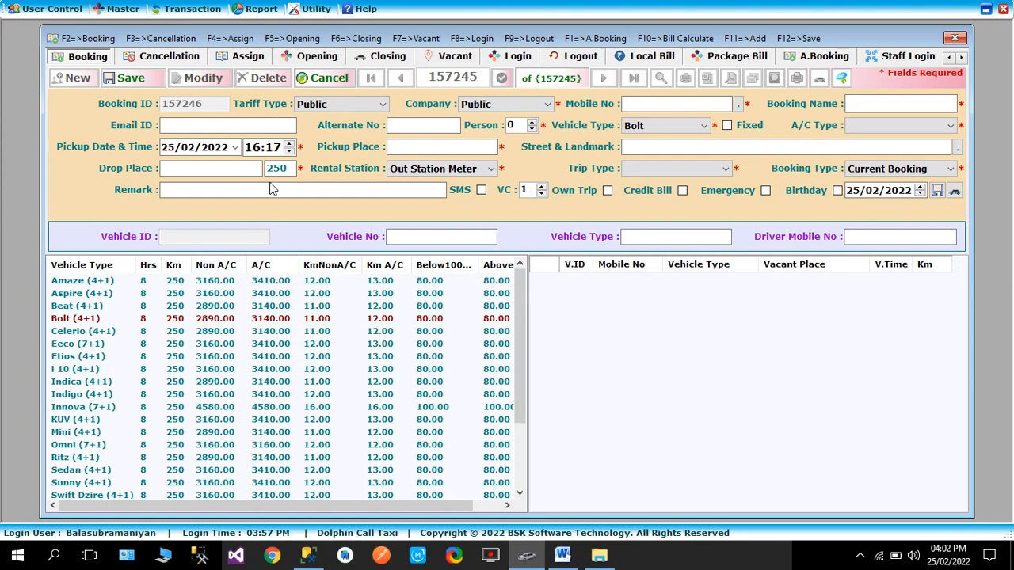
Open the Rate Calculater and enter a trip with 200 Using Km and 10 Hours
left_click(193, 9)
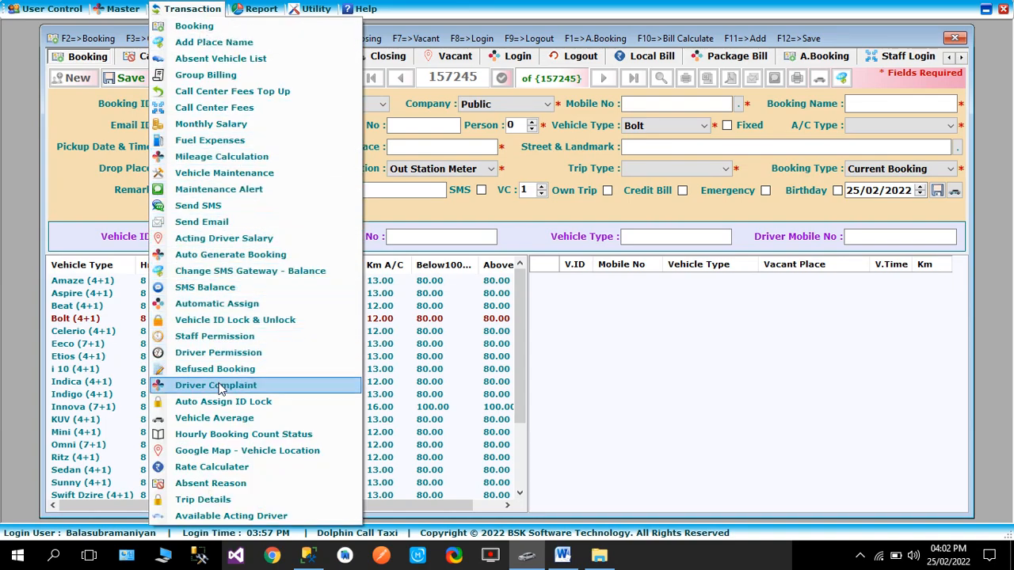
left_click(226, 469)
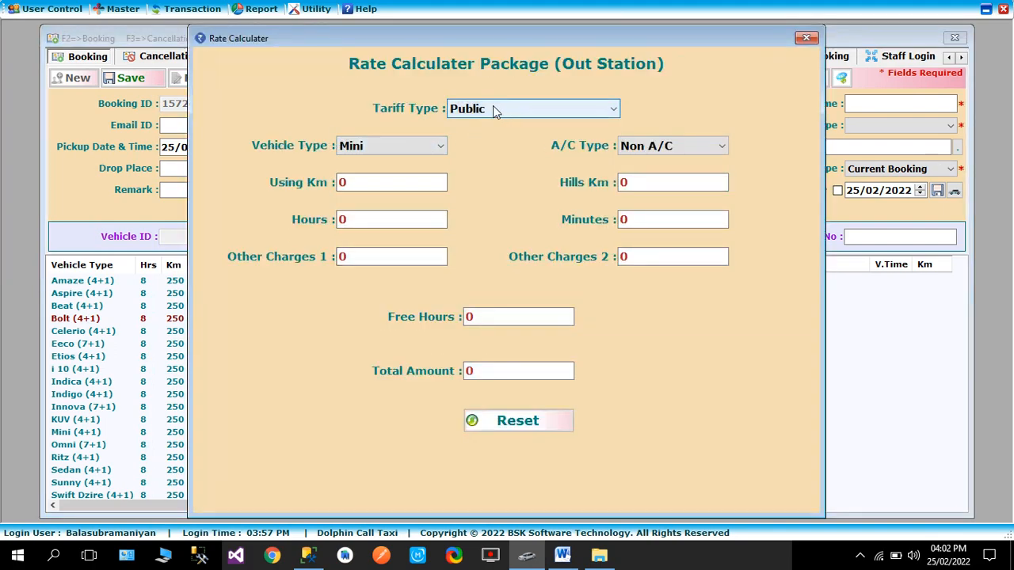
key("Tab")
key("Tab")
key("Tab")
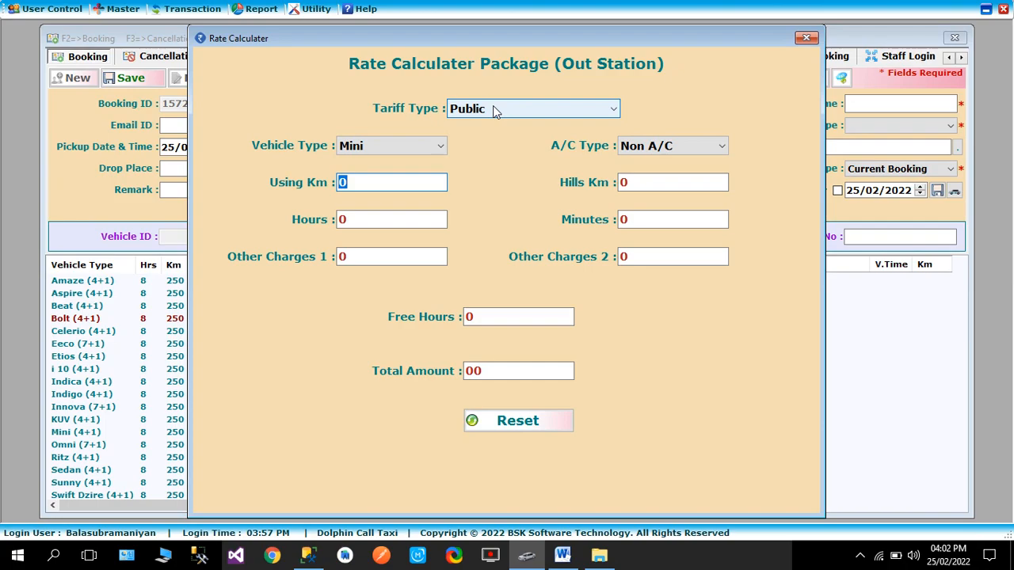
type("200")
key("Tab")
key("Tab")
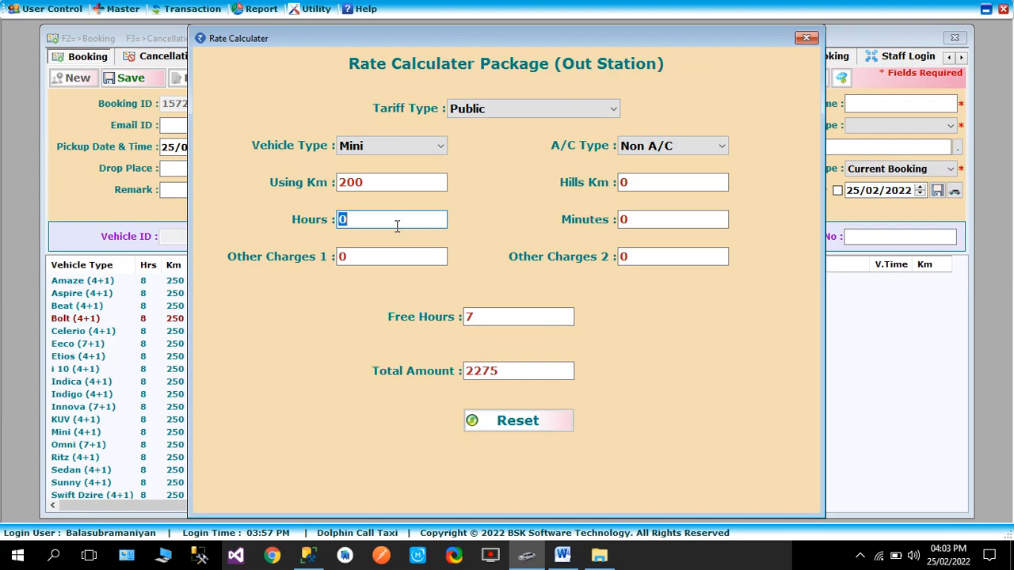
type("10")
key("Tab")
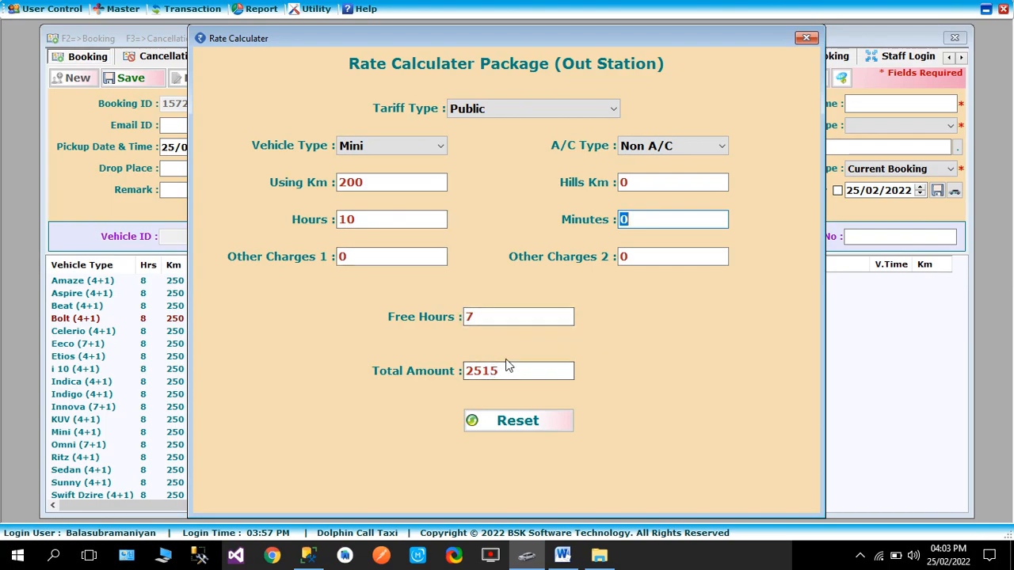
Add extra costs to the trip, with Other Charges 1 as 200 and Other Charges 2 as 85
key("Tab")
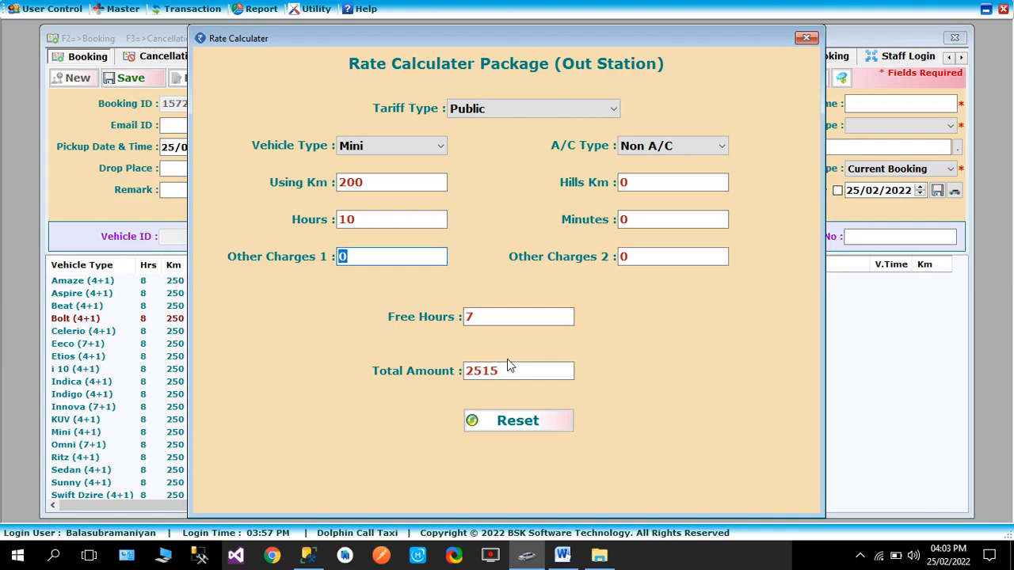
type("200")
key("Tab")
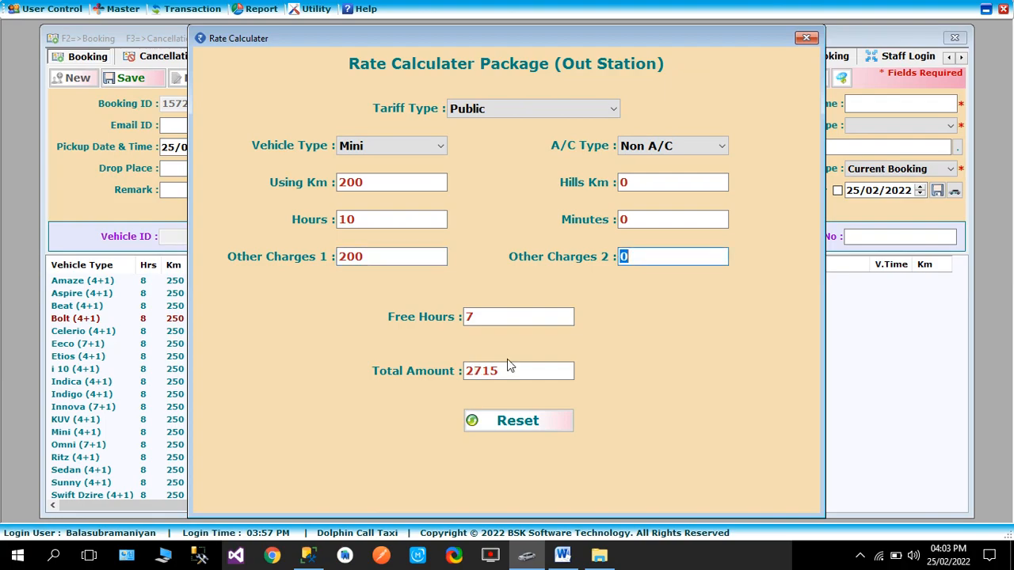
type("83")
key("BackSpace")
type("5")
key("Tab")
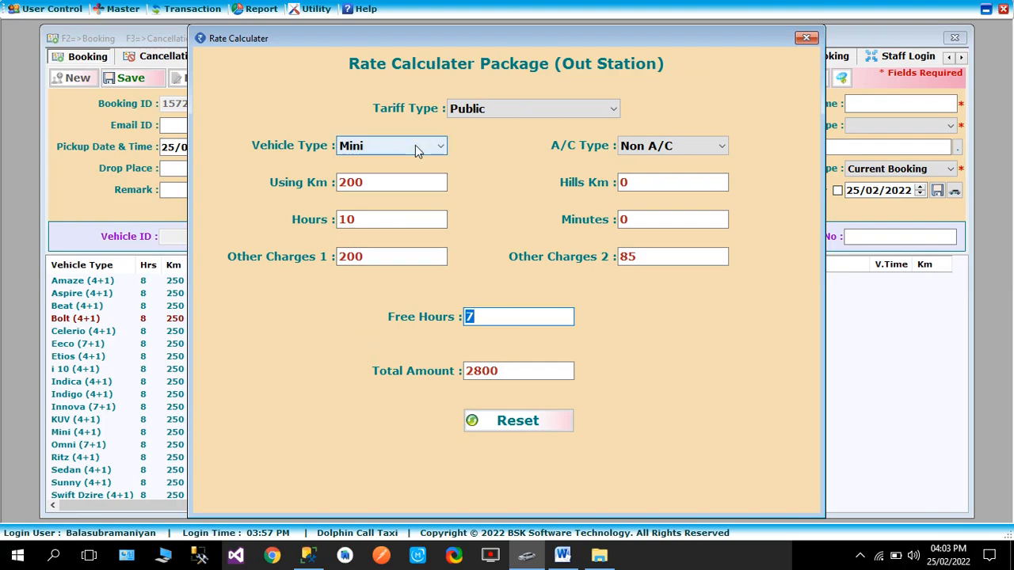
Set the trip's Using Km to 1200 and its Hours to 48
left_click_drag(378, 182, 285, 192)
type("1200")
key("Tab")
key("Tab")
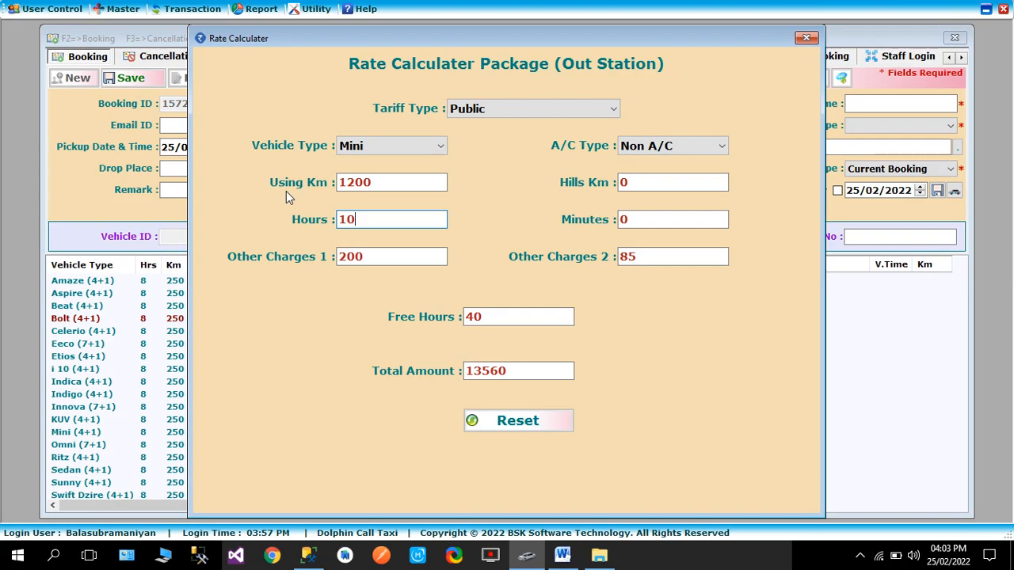
key("BackSpace")
key("BackSpace")
type("48")
key("Tab")
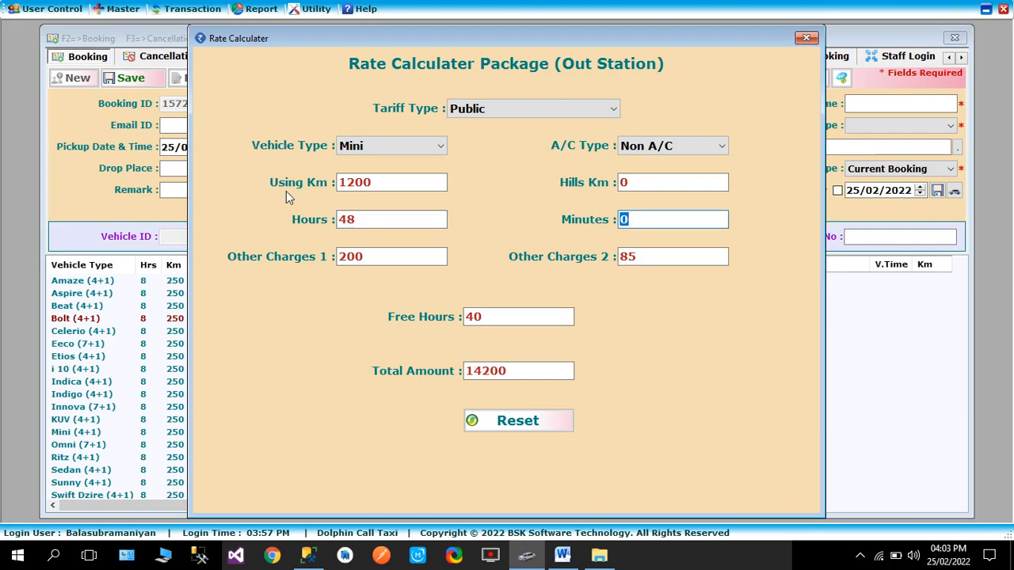
Reset both Other Charges 1 and Other Charges 2 to 0 and recalculate the fare
key("Tab")
key("BackSpace")
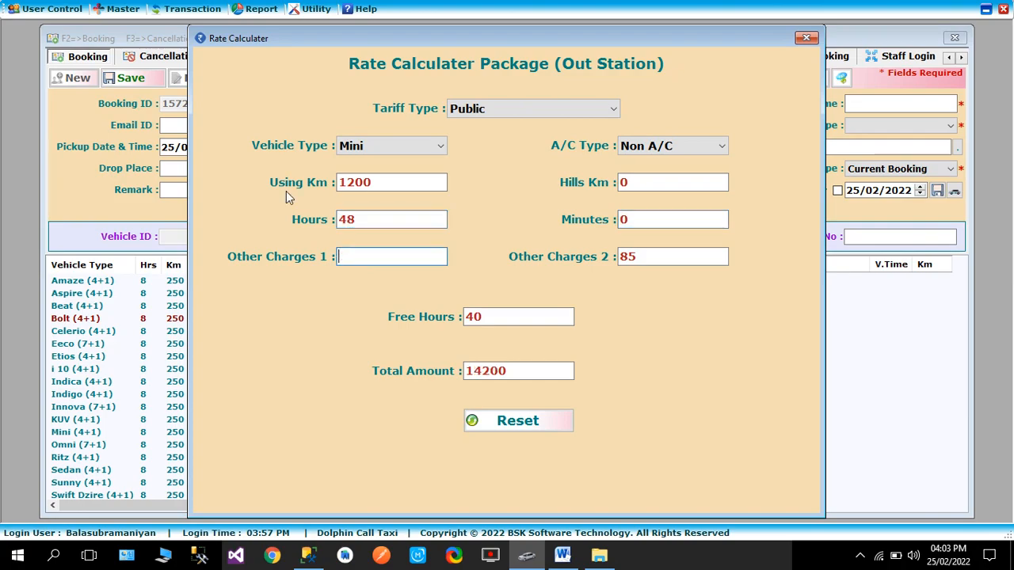
type("0")
key("Tab")
key("BackSpace")
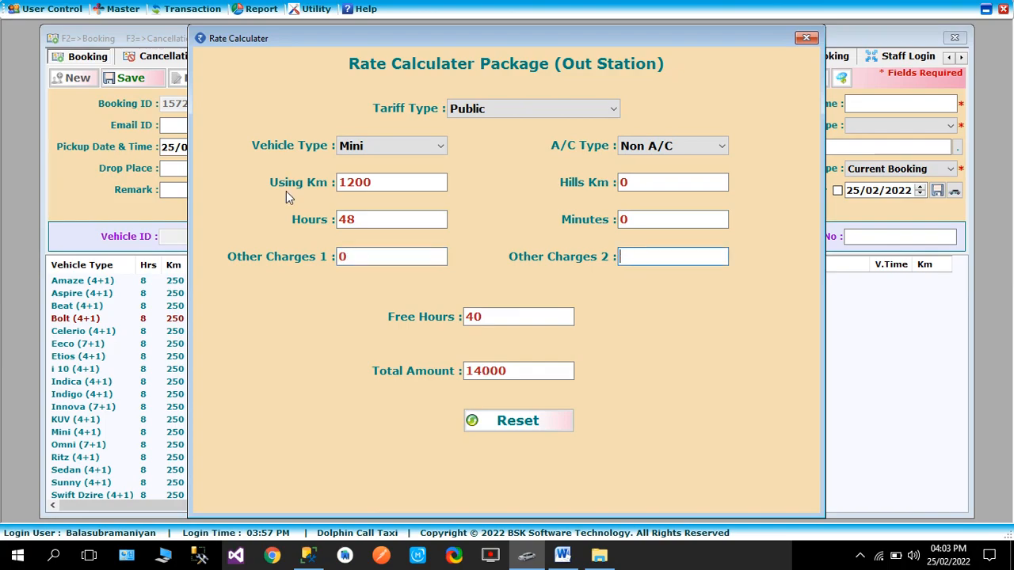
type("0")
key("Tab")
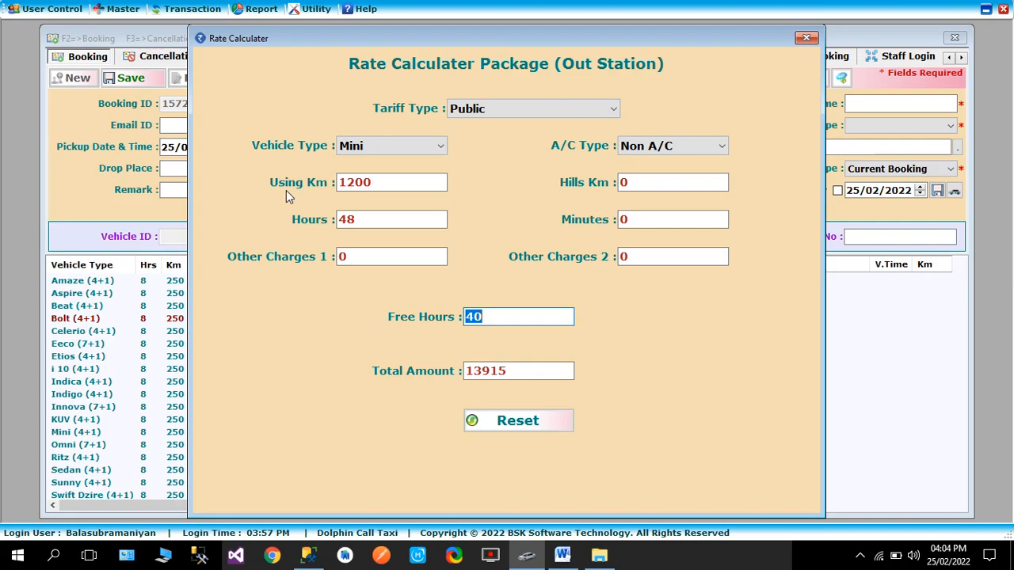
Change the vehicle type to Sedan and recalculate the fare for the same trip
key("Tab")
key("Tab")
key("Tab")
key("alt+Down")
key("Down")
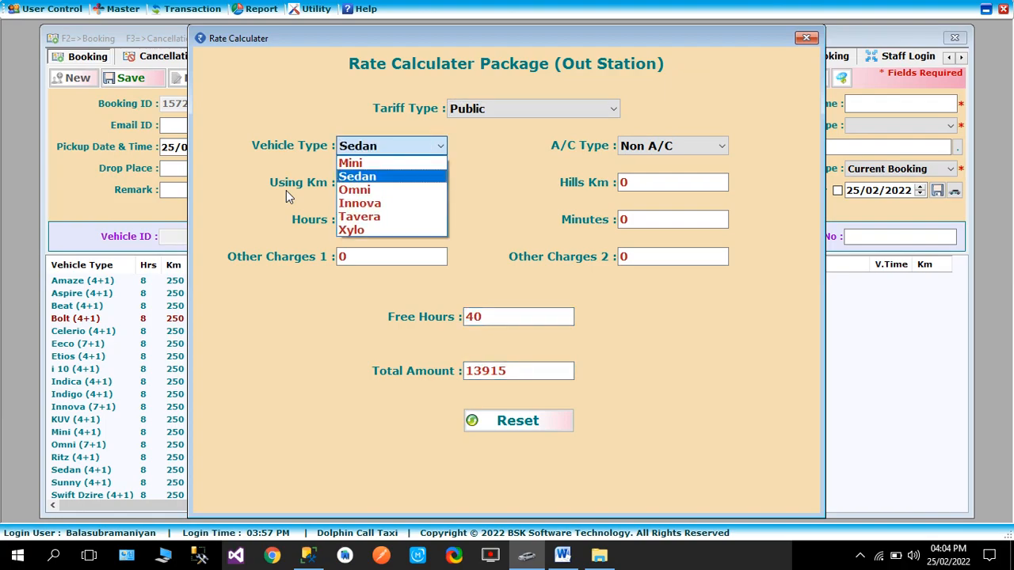
key("Tab")
key("Tab")
key("Tab")
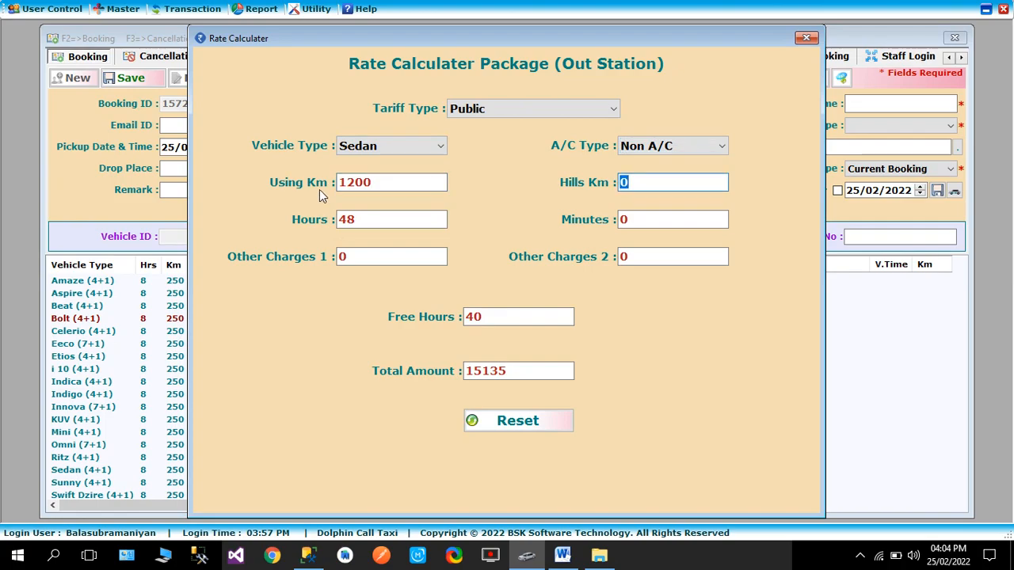
Recalculate the fare first with the Mini vehicle type and after that with Innova
left_click(378, 147)
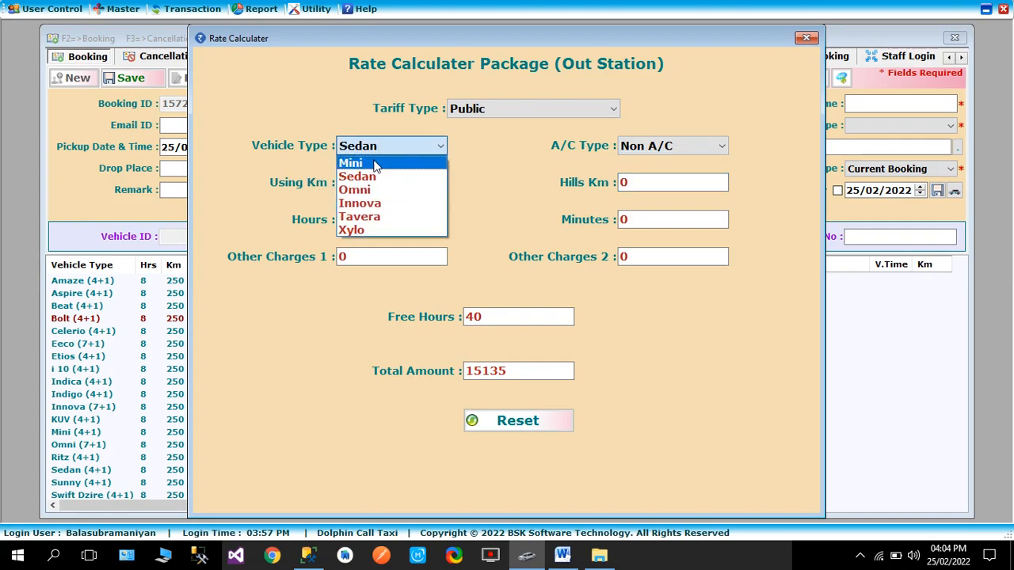
left_click(376, 165)
key("Tab")
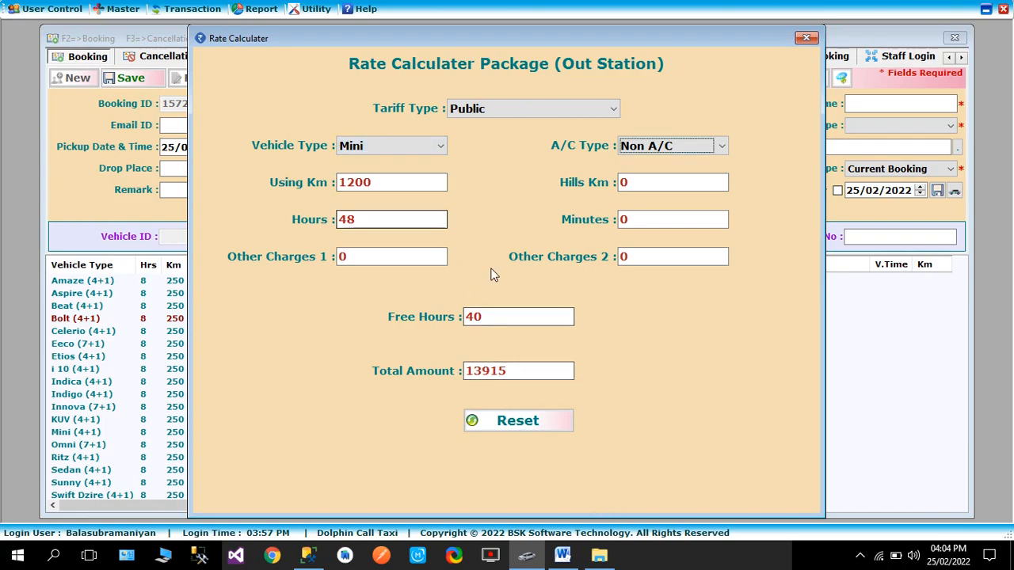
left_click(412, 147)
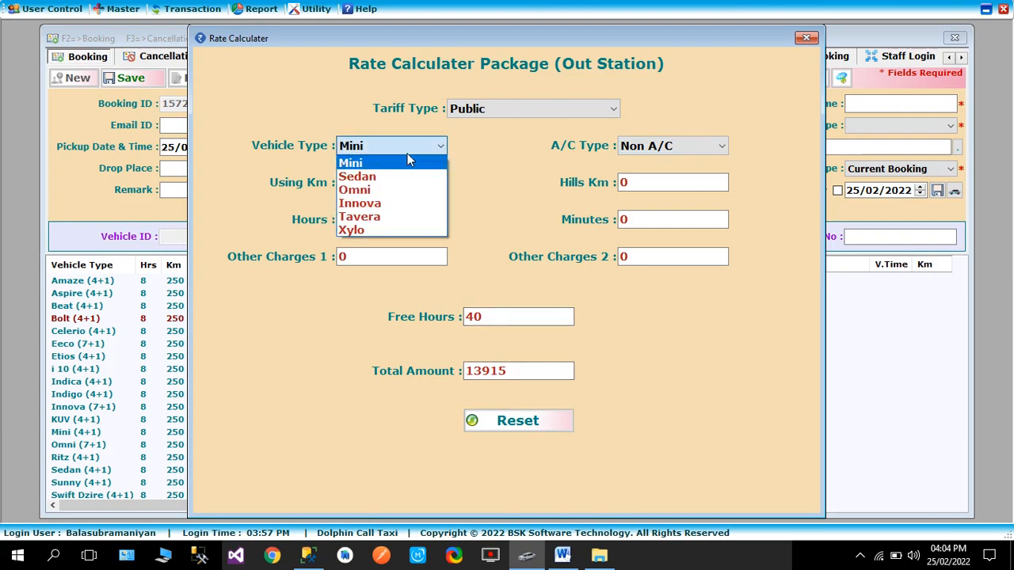
left_click(394, 204)
key("Tab")
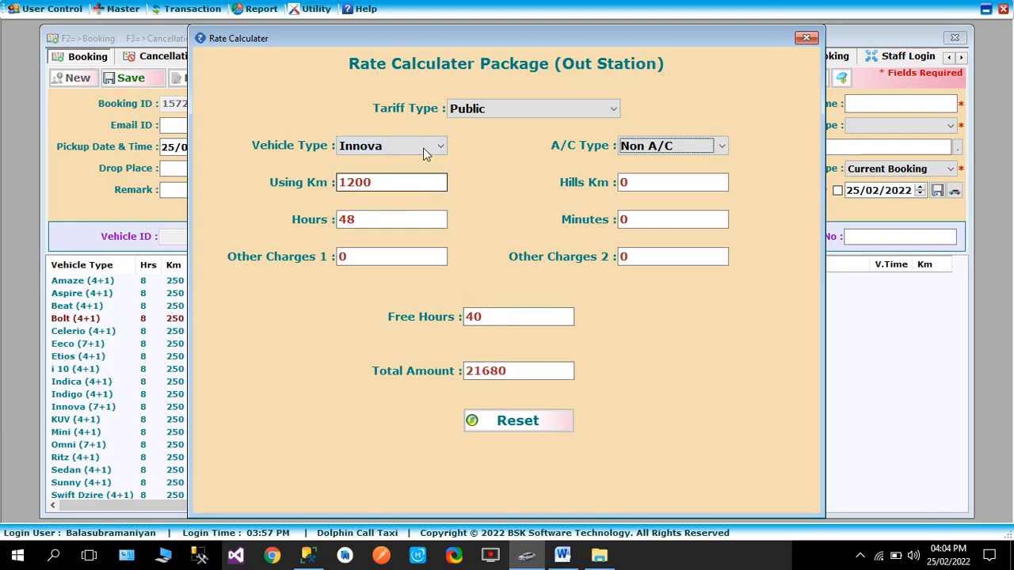
Set the vehicle type to Tavera and the A/C type to A/C, updating the fare
left_click(426, 149)
left_click(395, 221)
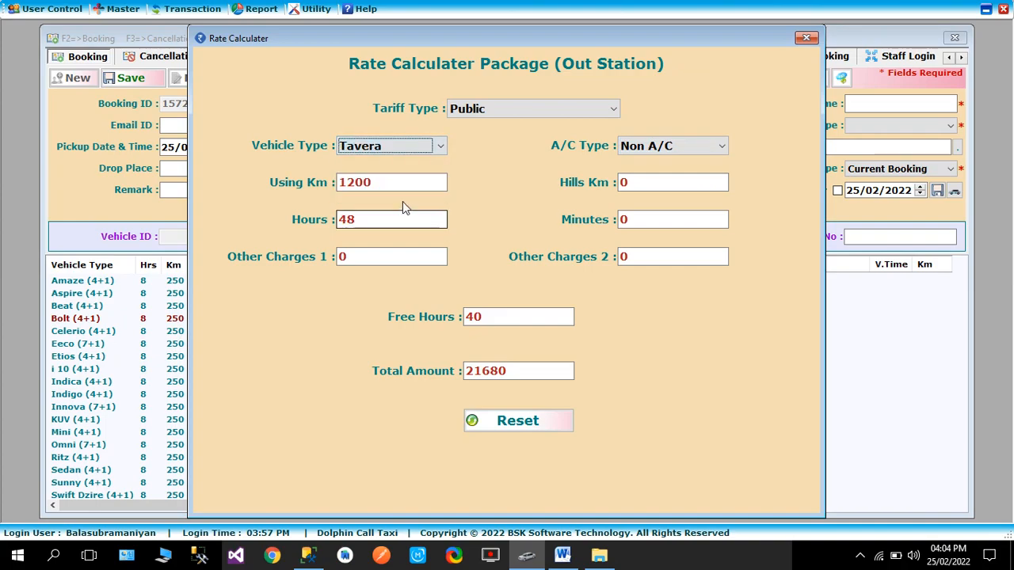
key("Tab")
key("alt+Down")
key("Down")
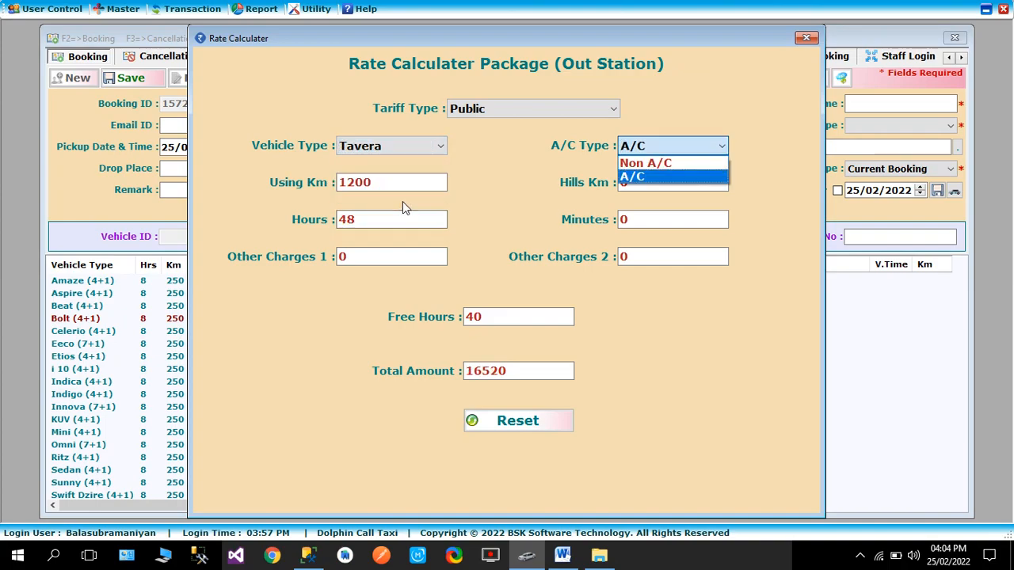
key("Tab")
key("Tab")
key("Tab")
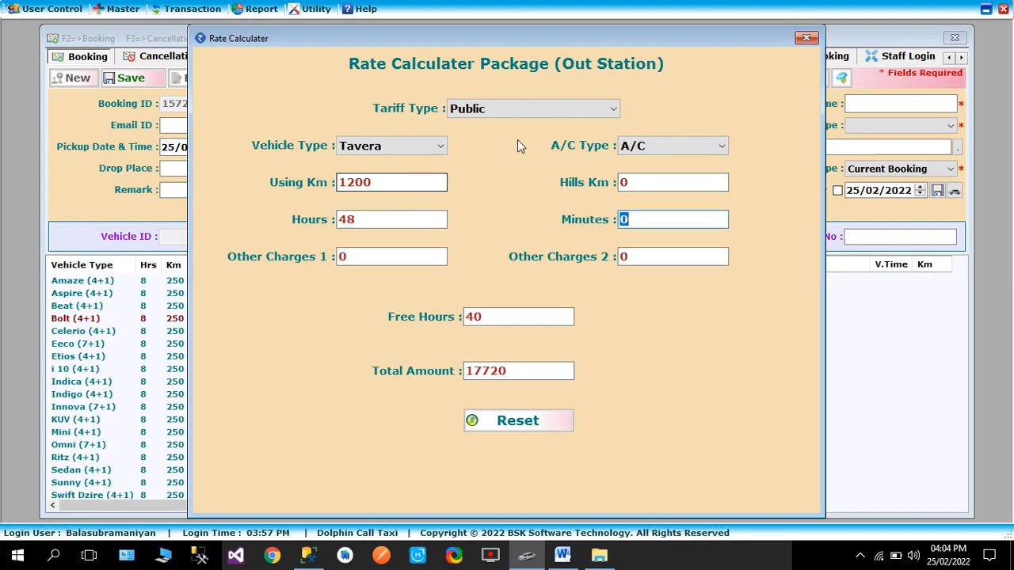
Set Hills Km to 250 for the Tavera trip and recalculate the total
key("shift+Tab")
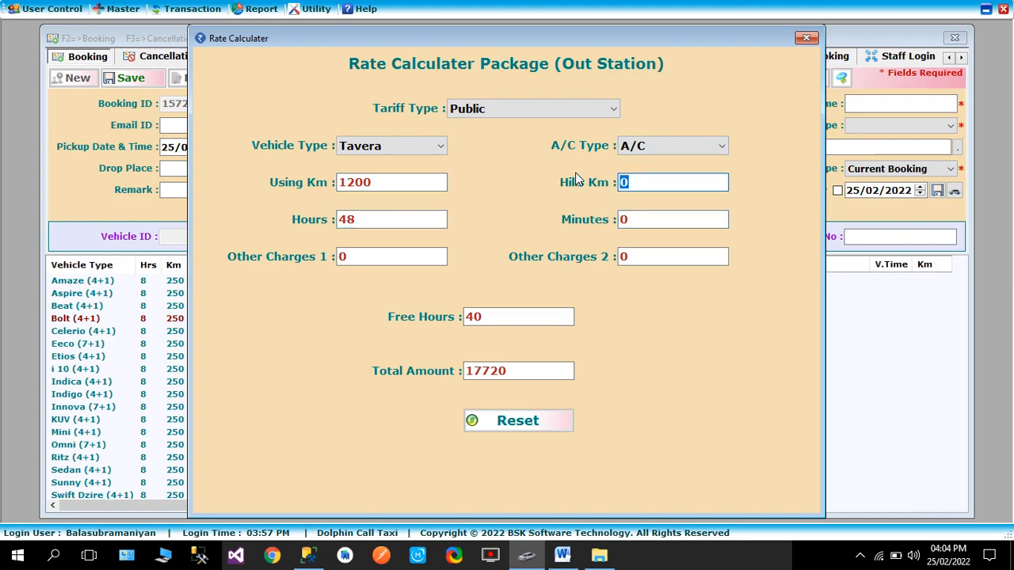
type("250")
key("Return")
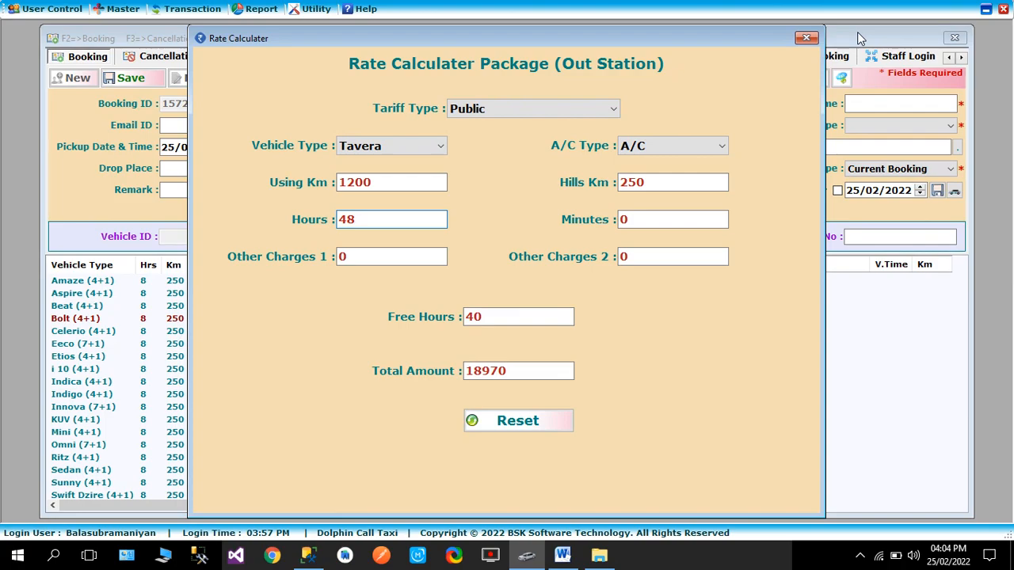
Close the Rate Calculater and reopen it from the Package Bill form
left_click(806, 38)
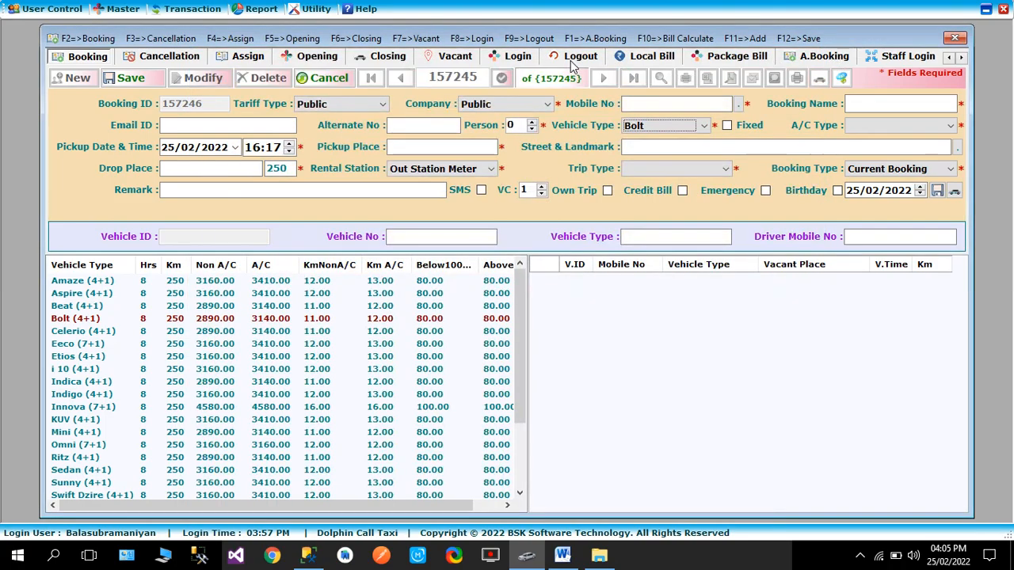
left_click(723, 57)
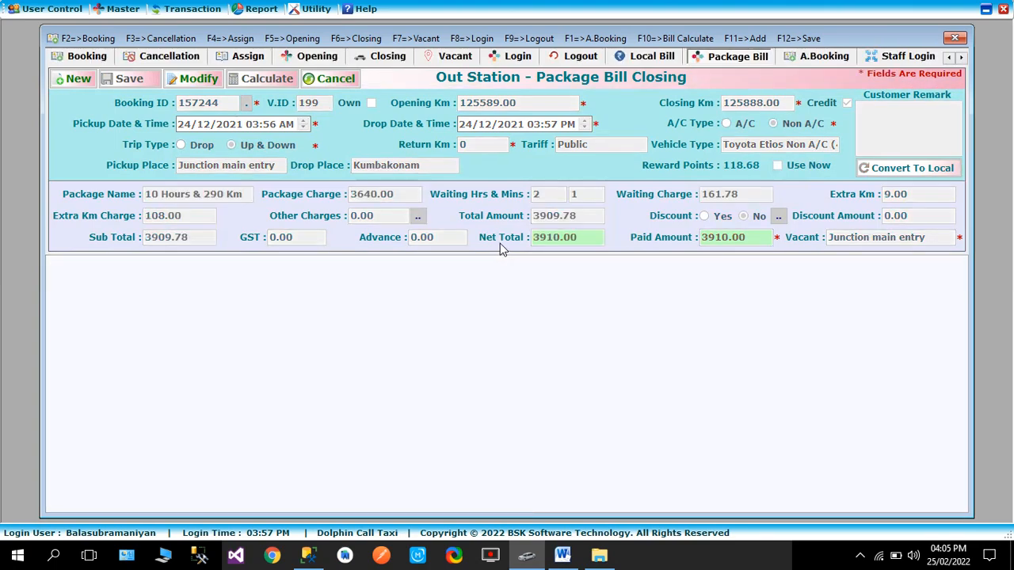
left_click(210, 10)
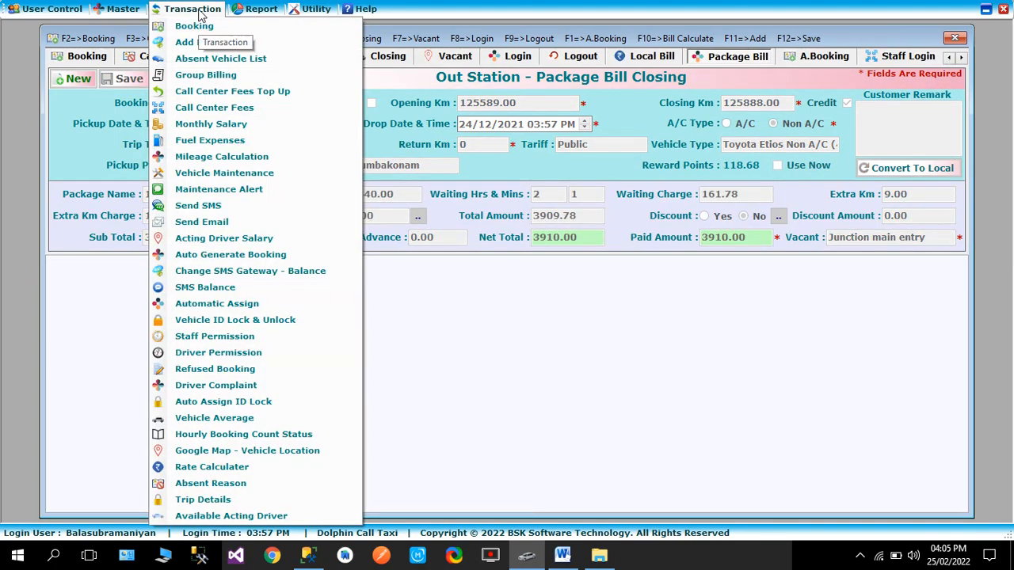
left_click(212, 467)
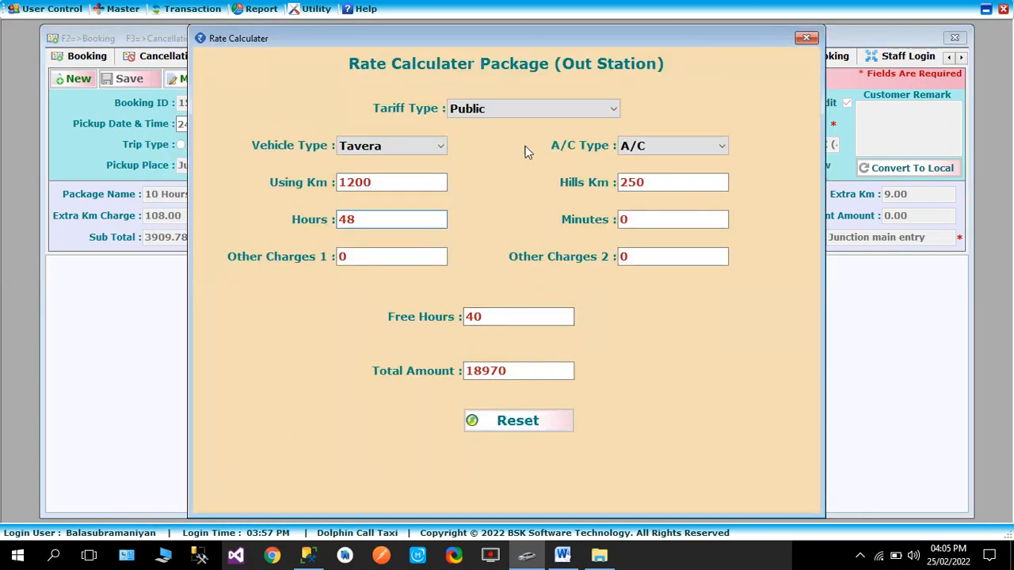
Compare the Sivagangai and Public tariff types for the trip, leaving Sivagangai selected
left_click(508, 109)
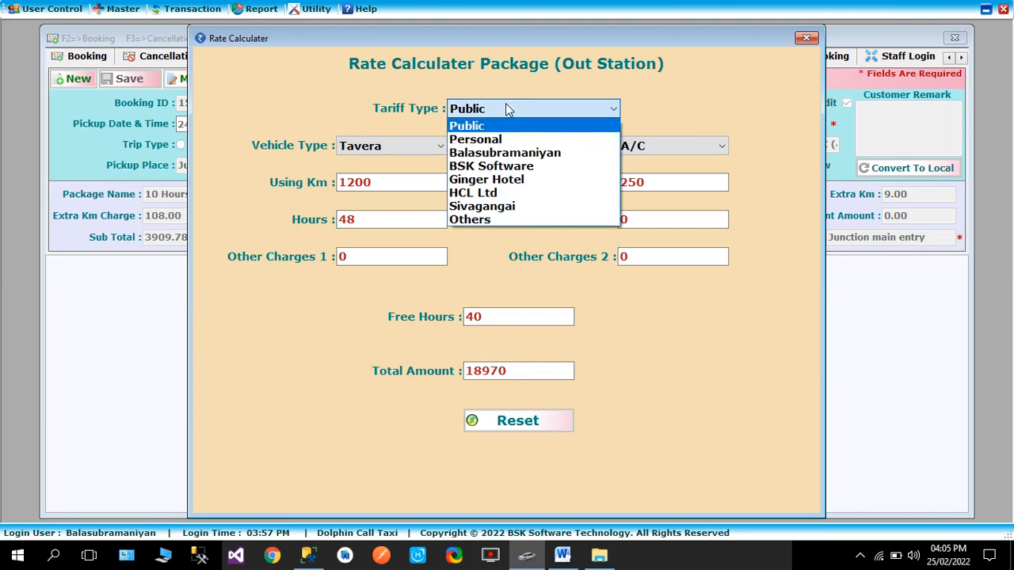
left_click(489, 206)
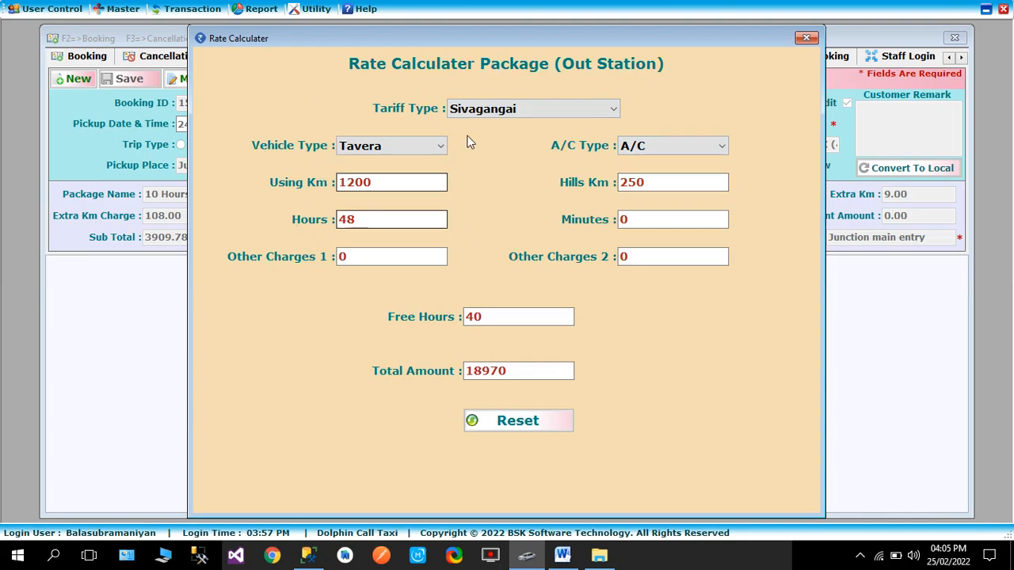
left_click(526, 110)
left_click(512, 127)
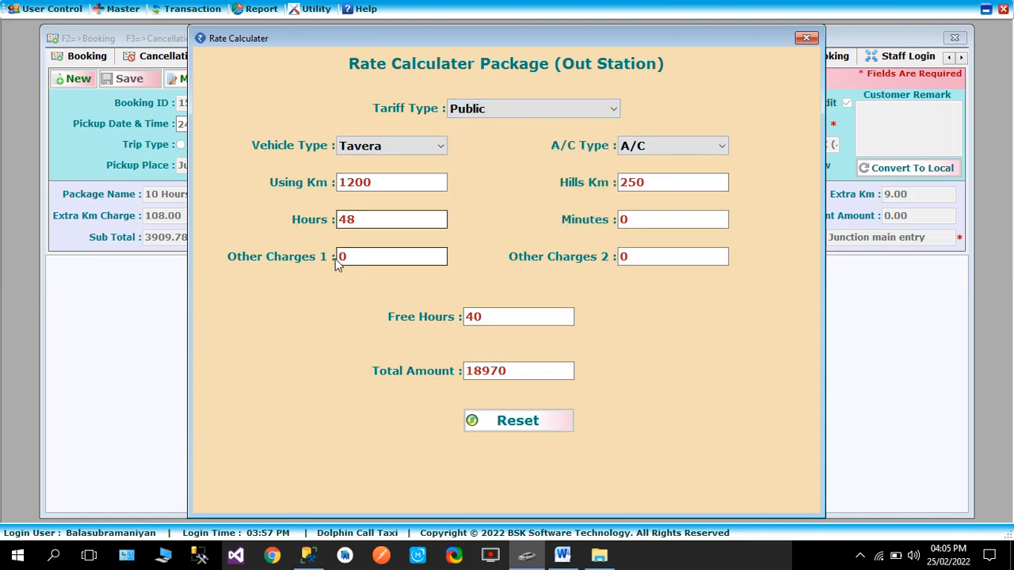
left_click(487, 106)
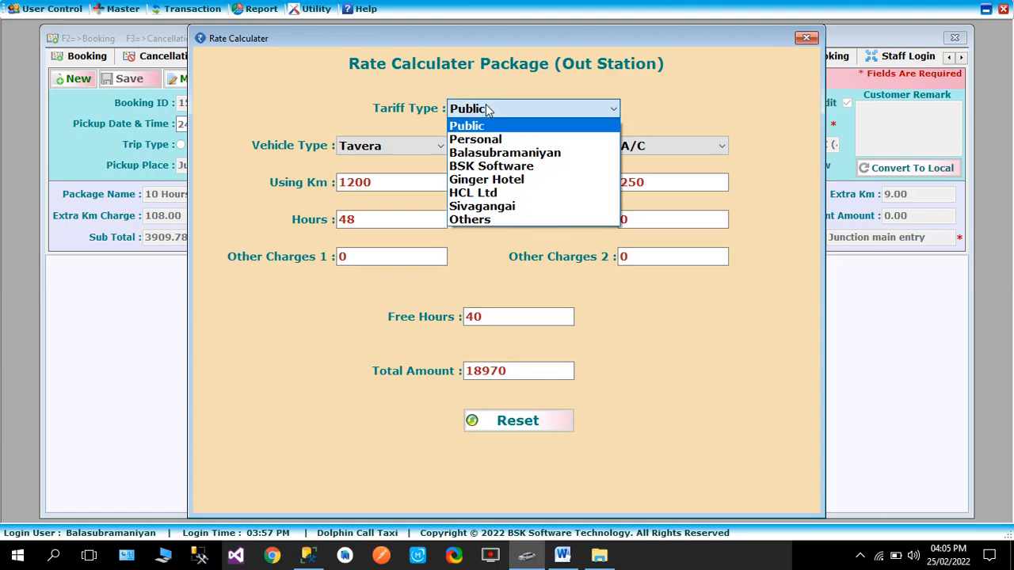
left_click(483, 210)
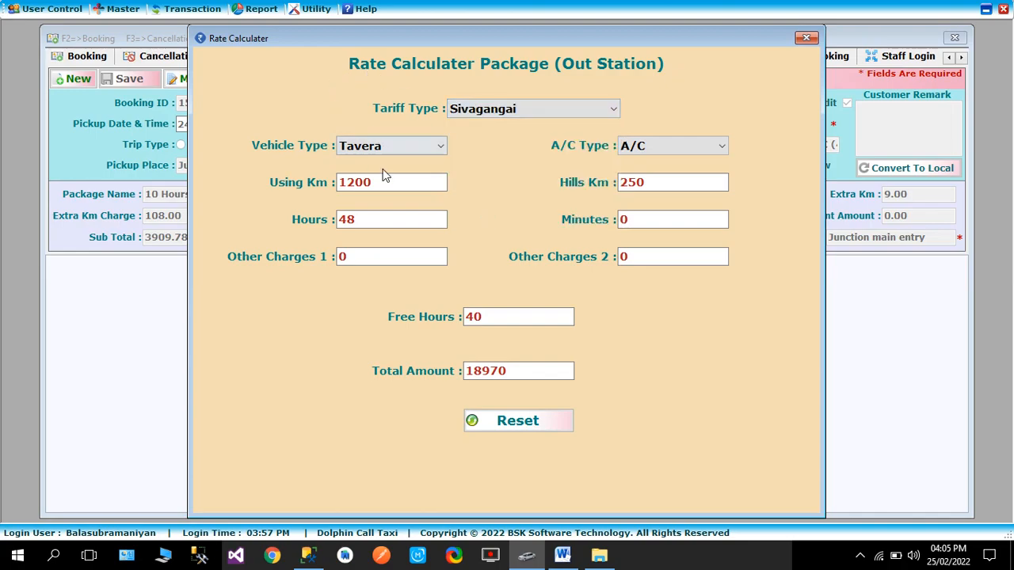
Reset the package rate calculation, clearing the Tavera trip's entries
left_click(519, 108)
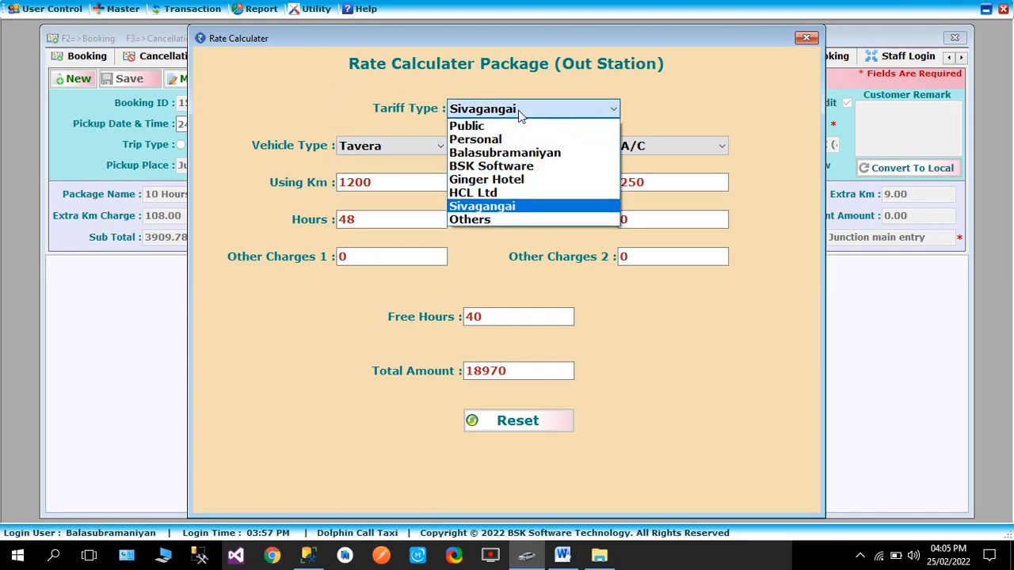
left_click(519, 425)
left_click(517, 422)
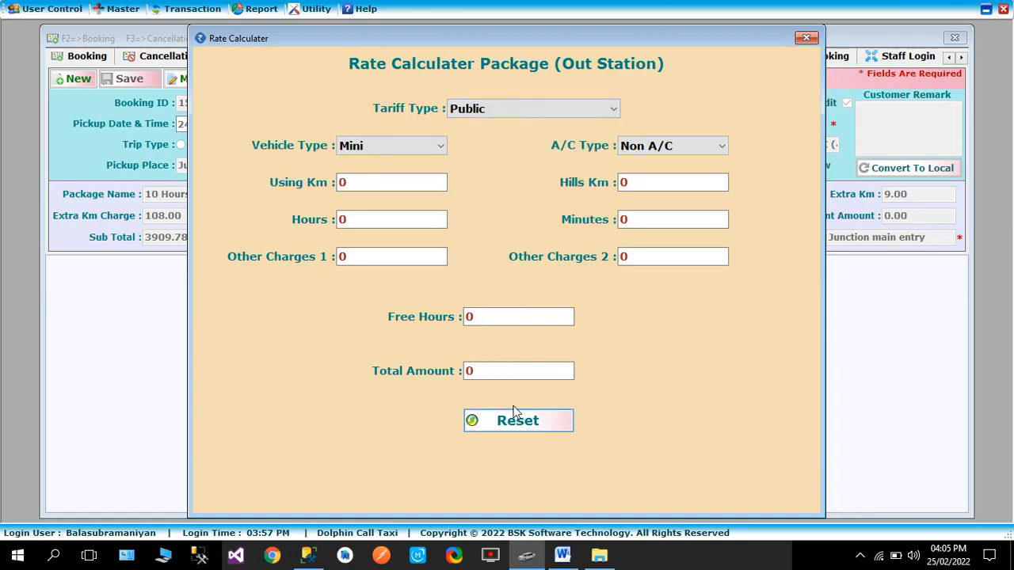
Choose the Public tariff type and set the vehicle type to Sedan in the Rate Calculater
left_click(505, 106)
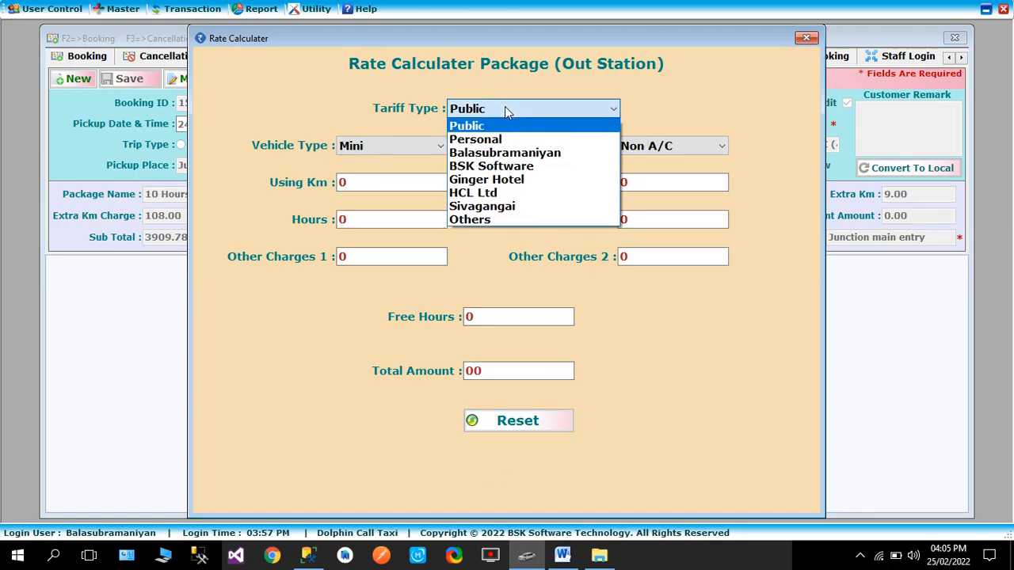
left_click(495, 127)
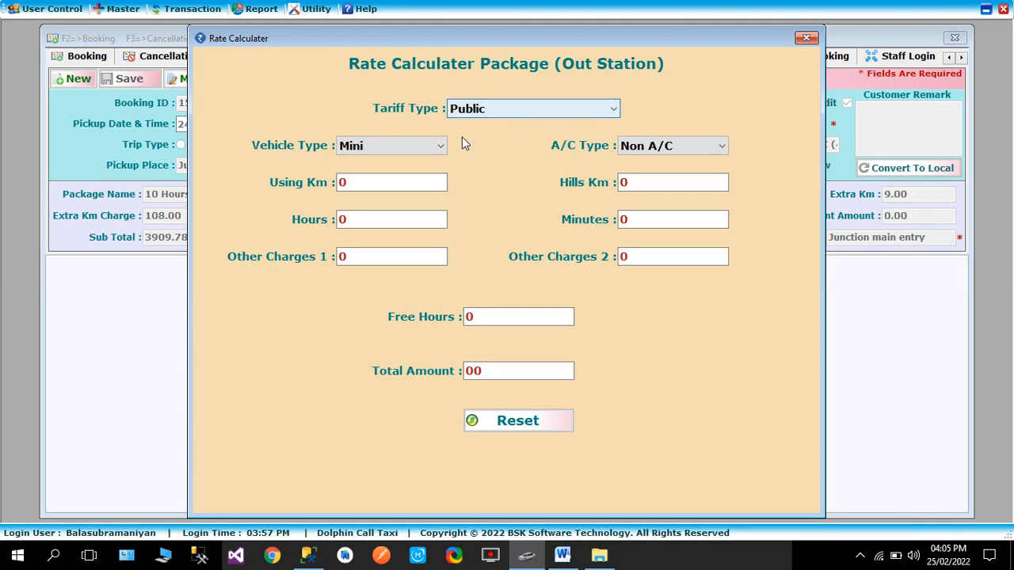
key("Tab")
key("Down")
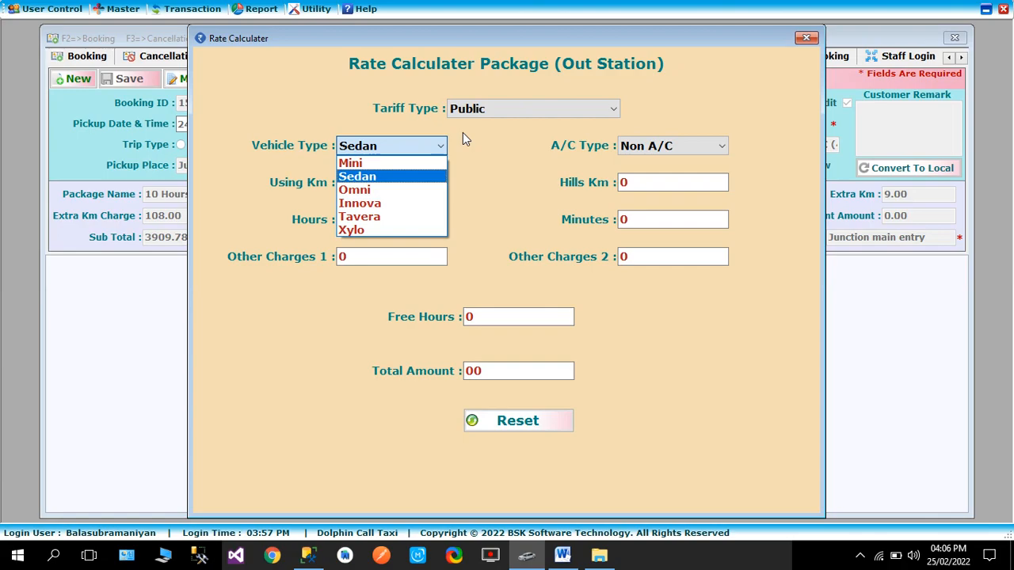
left_click(717, 117)
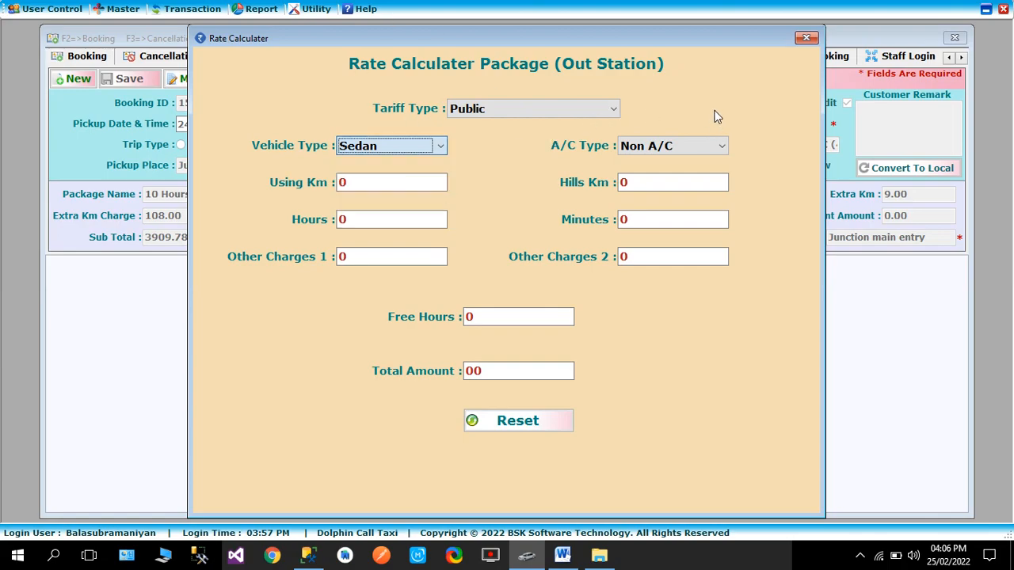
Close the Rate Calculater and the Out Station Package Bill Closing form
left_click(806, 38)
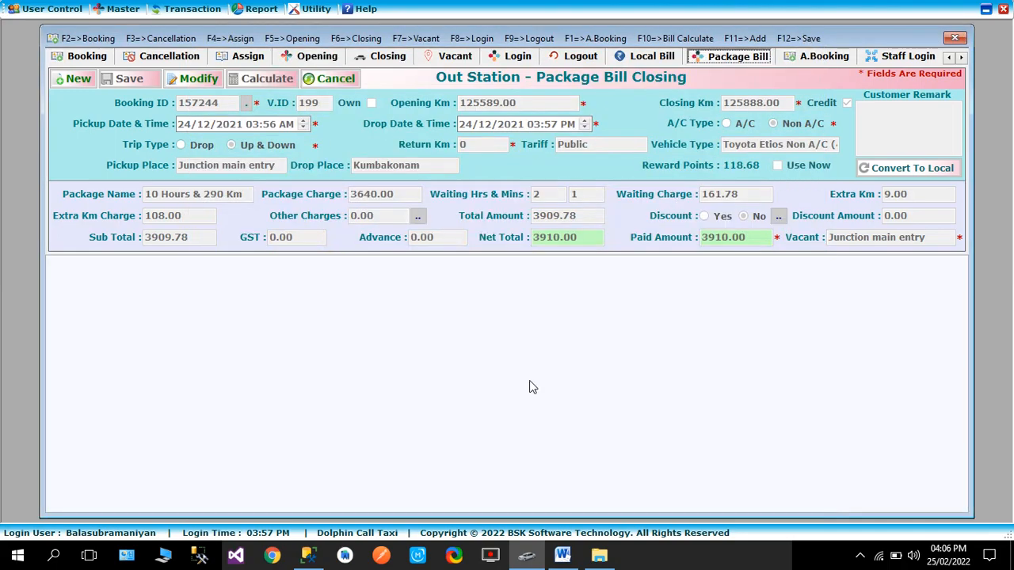
left_click(192, 9)
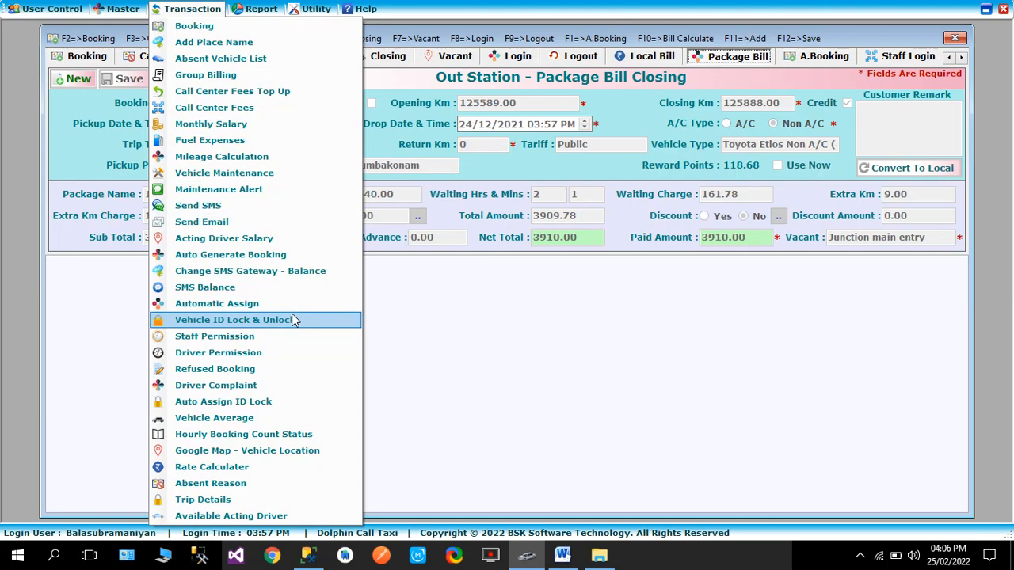
left_click(559, 390)
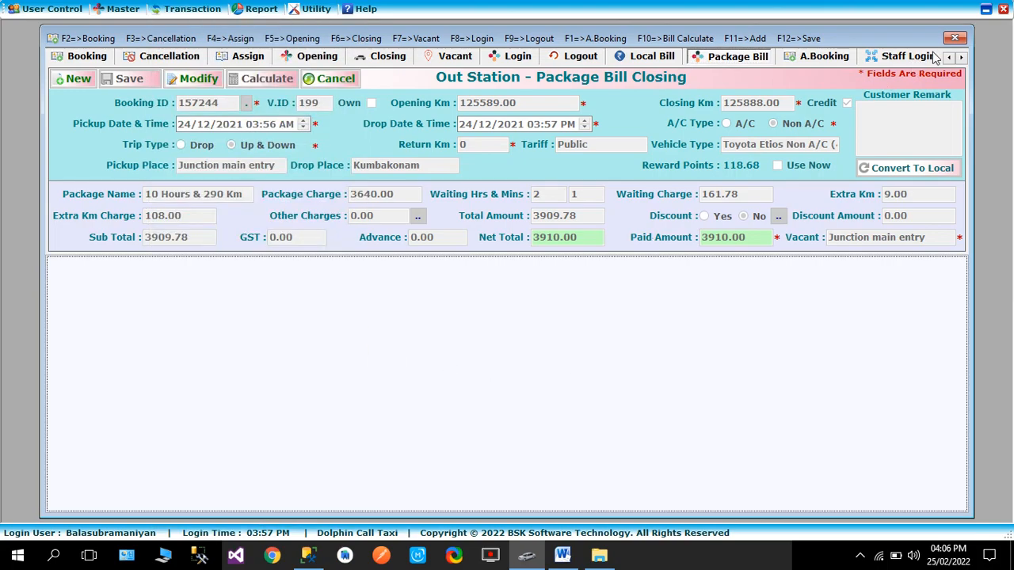
left_click(955, 38)
left_click(479, 334)
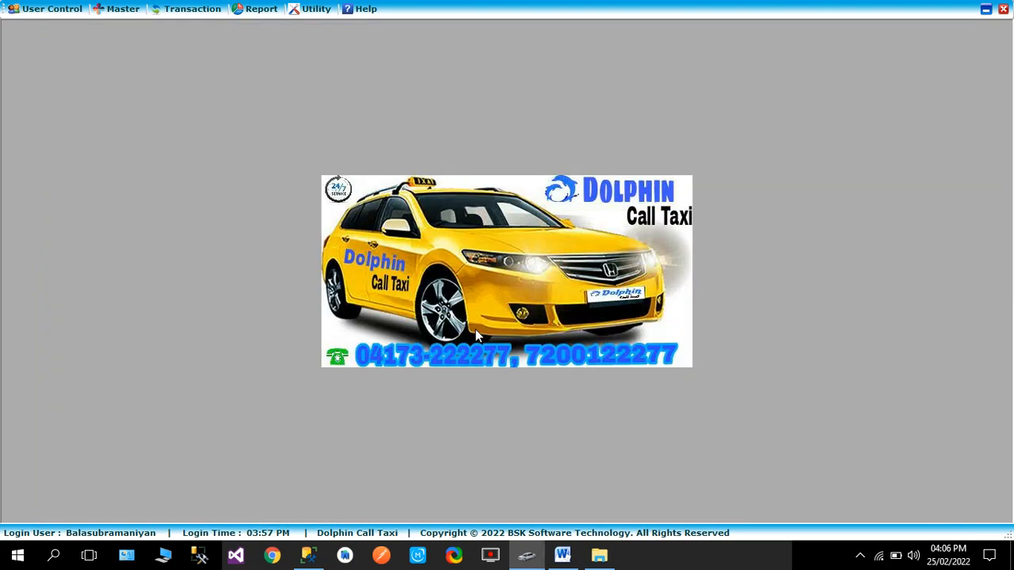